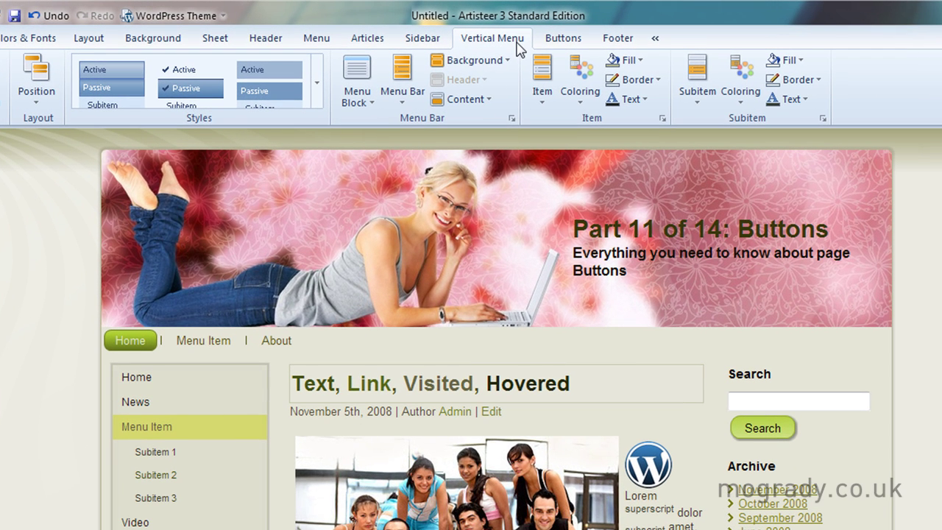
Step: Look through the button settings for the horizontal and vertical menus
left_click(564, 38)
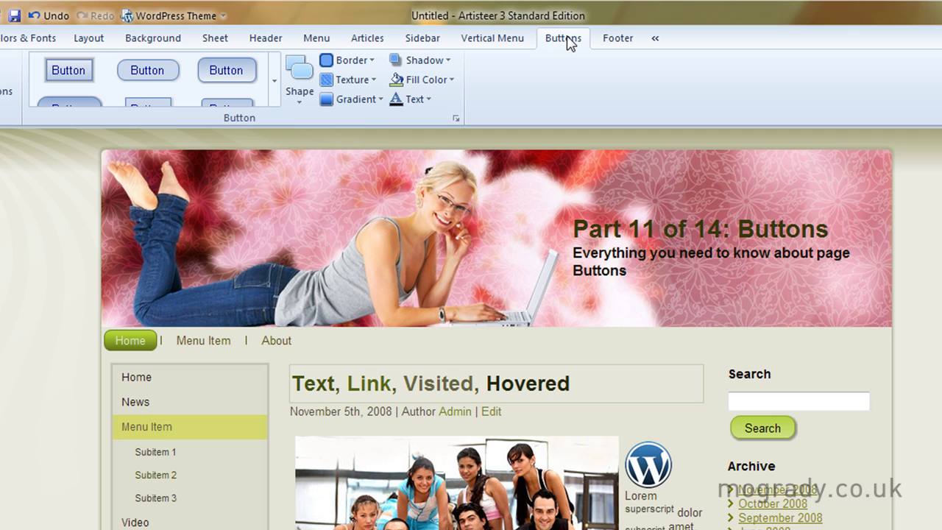
left_click(138, 343)
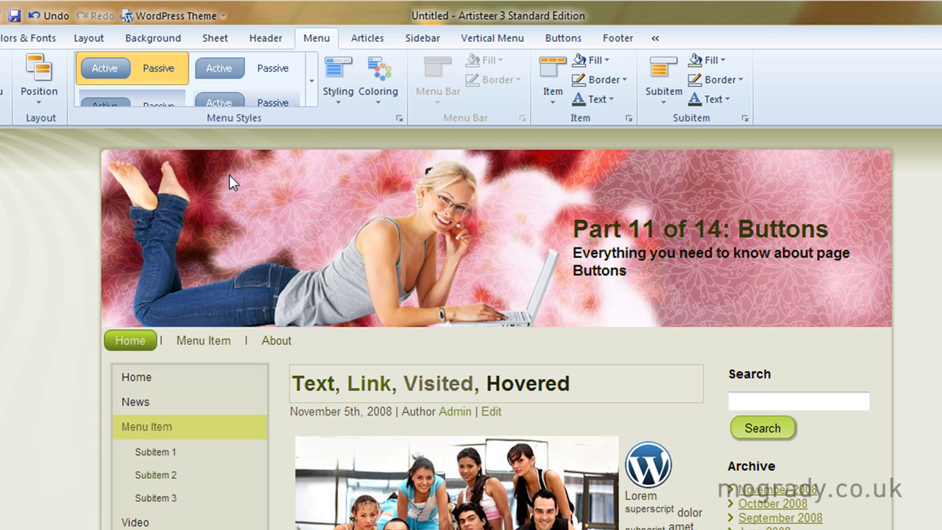
scroll(185, 337, "down", 3)
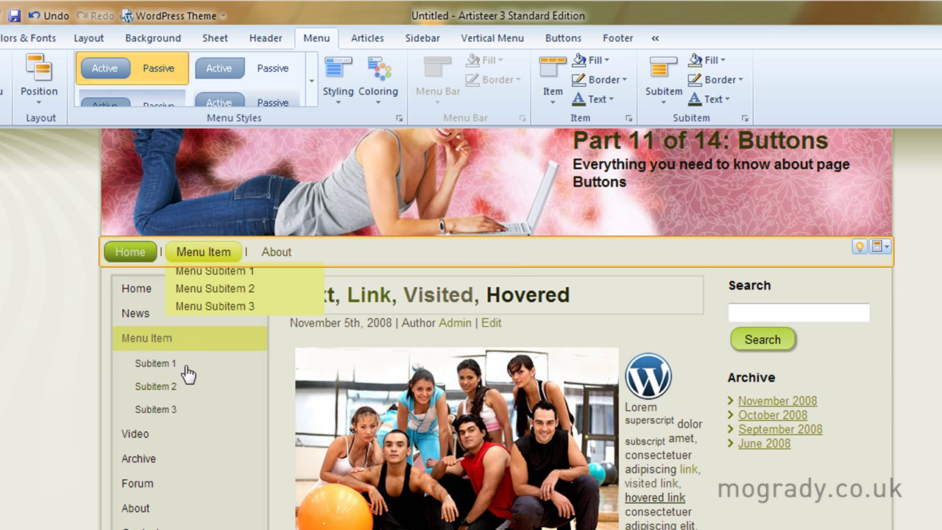
left_click(151, 341)
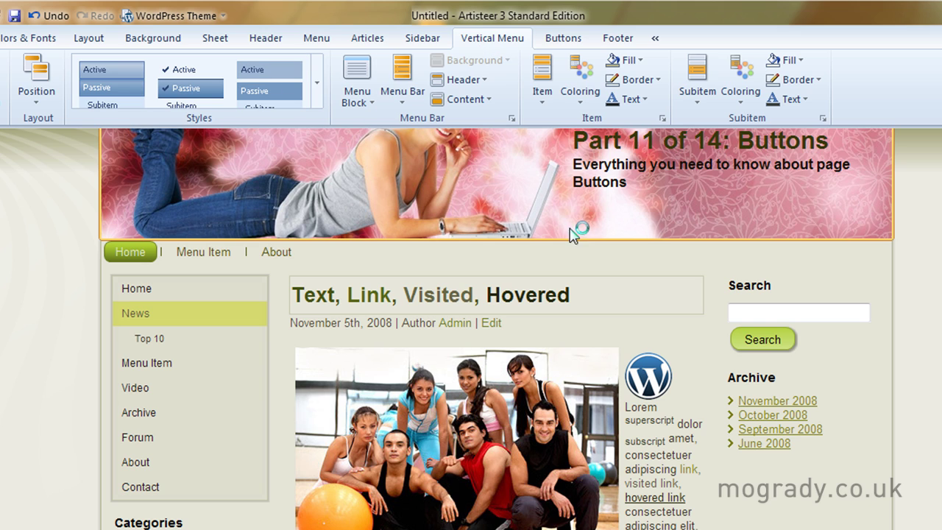
Step: Select the sidebar's Search button in the preview to bring up its Buttons options
left_click(770, 346)
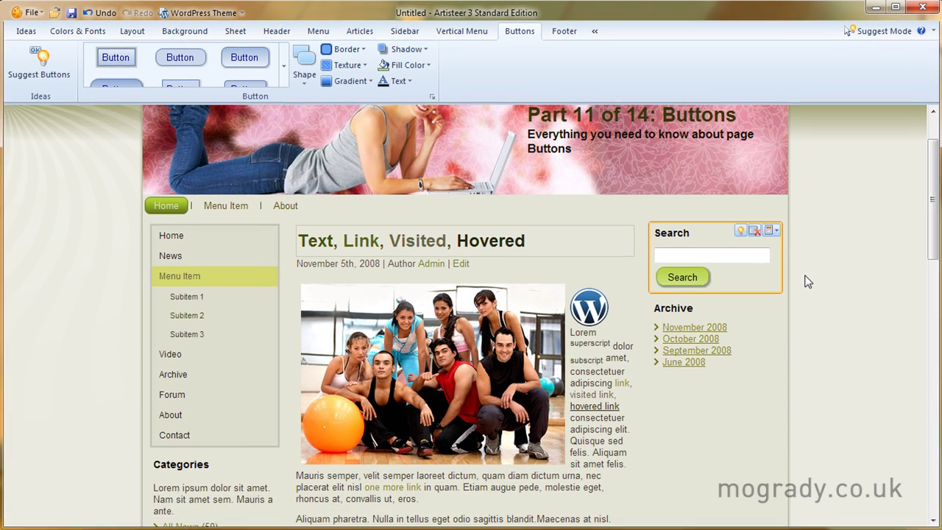
scroll(924, 335, "down", 2)
scroll(812, 278, "down", 10)
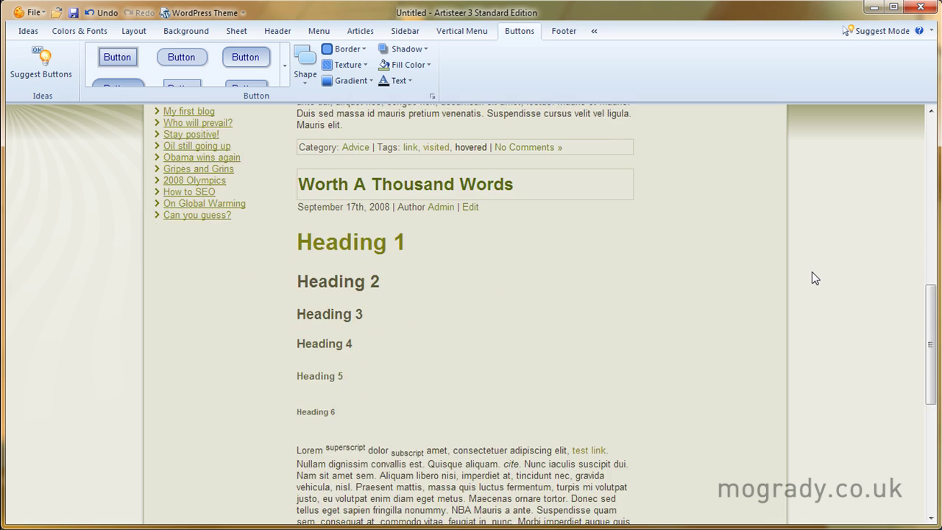
scroll(812, 273, "down", 3)
scroll(809, 272, "up", 15)
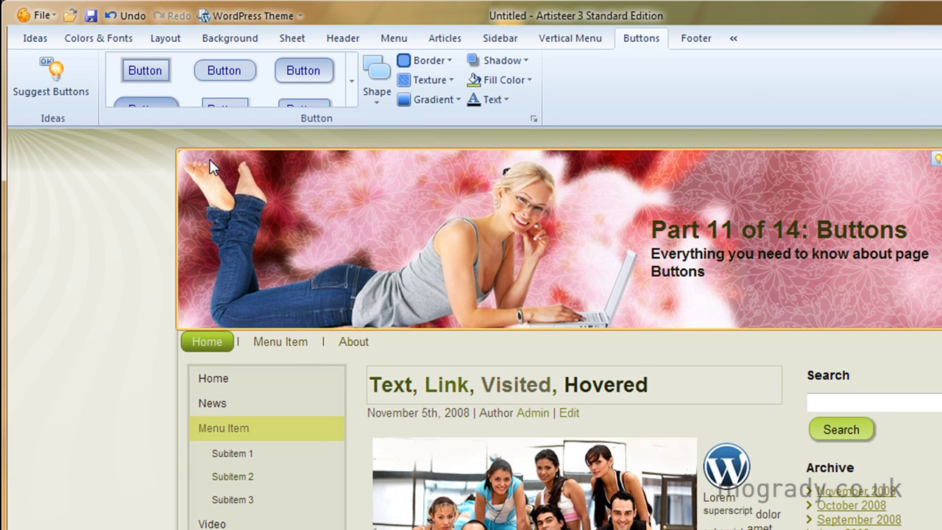
Step: Cycle through four suggested button designs, ending on a squarer light-green Search button
left_click(59, 82)
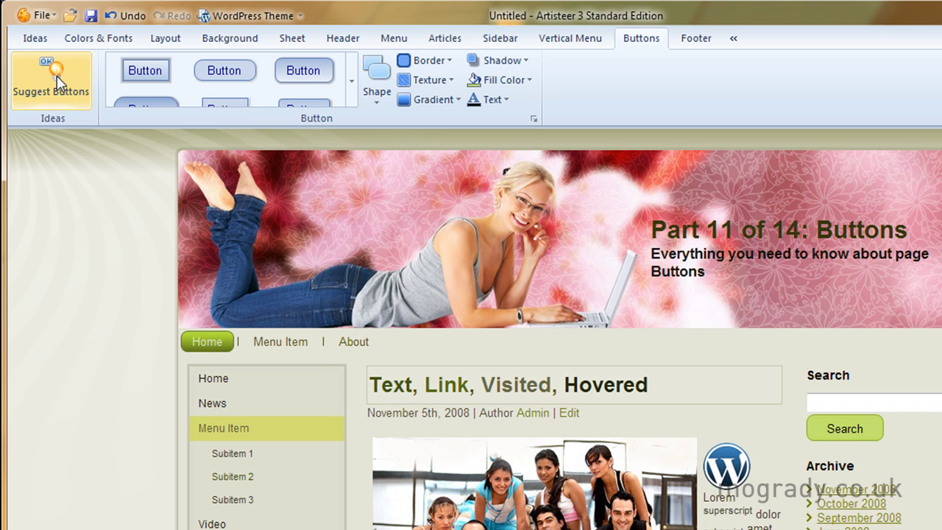
left_click(59, 82)
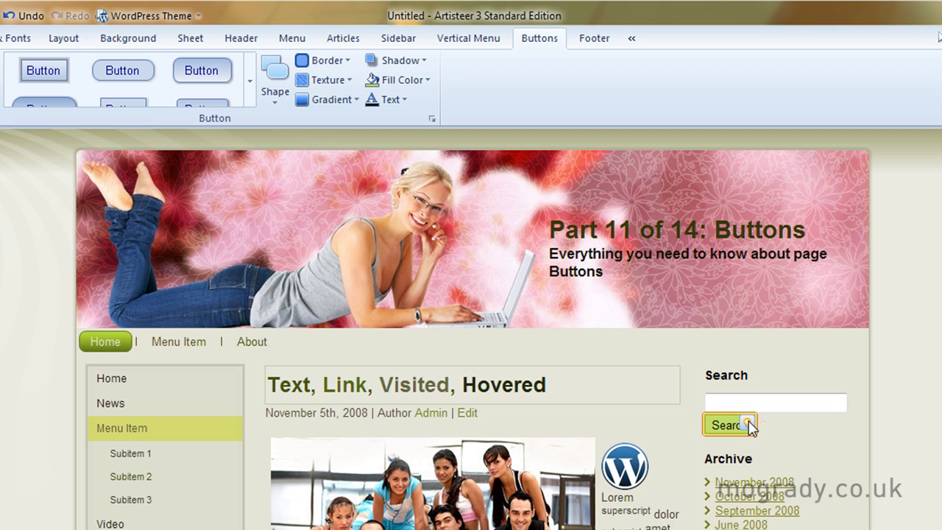
left_click(750, 427, "ctrl")
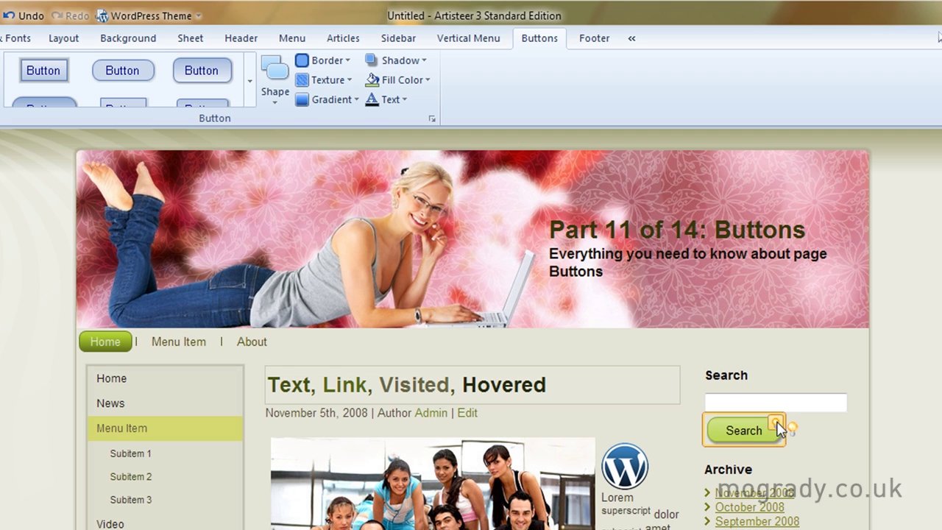
left_click(779, 430, "ctrl")
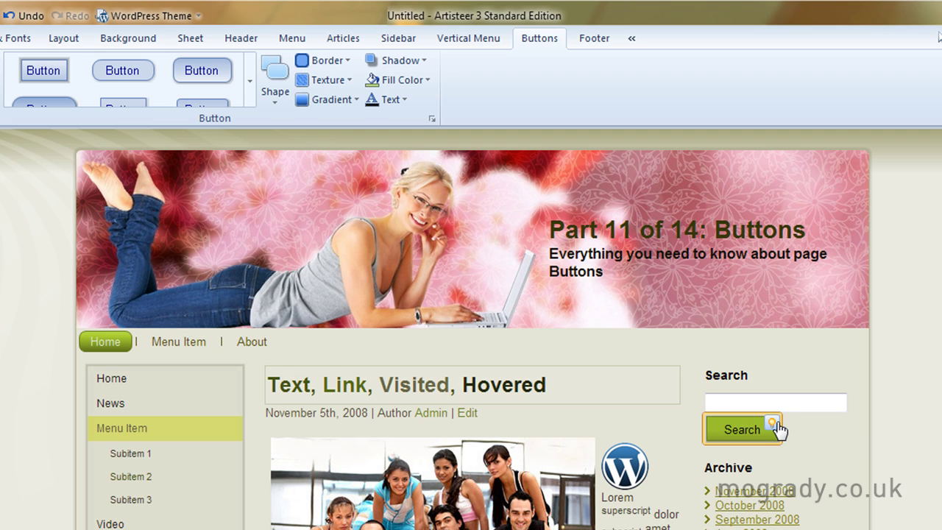
Step: Apply a Built-In button style, then use the larger rounded row 5, column 2 shape instead of a compact one
left_click(253, 81)
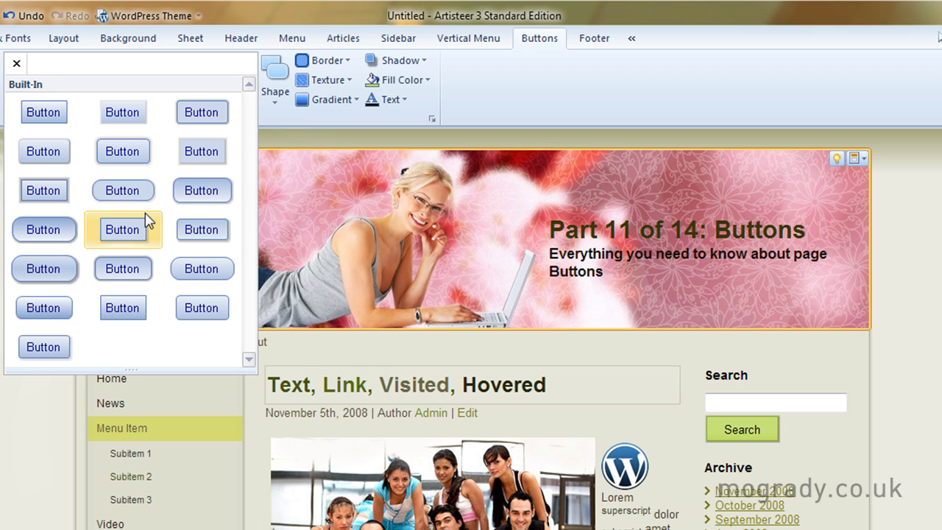
left_click(201, 309)
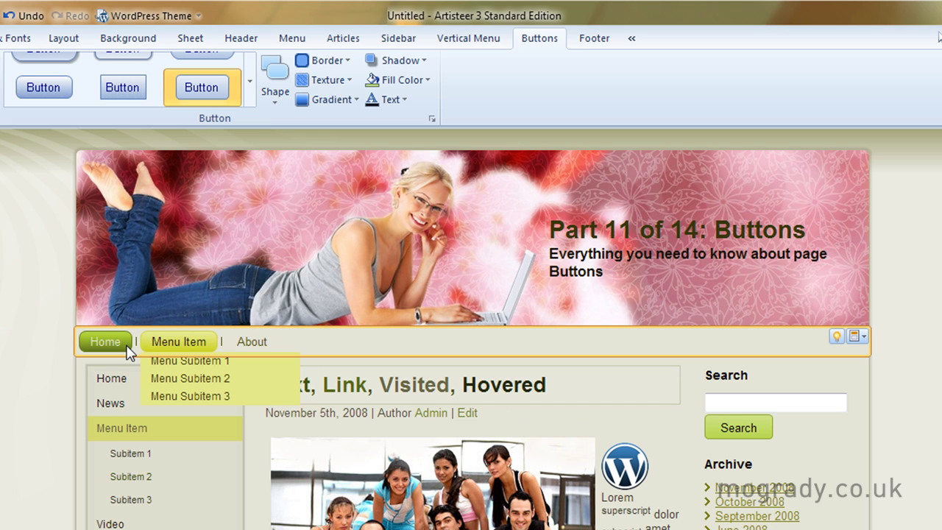
left_click(275, 96)
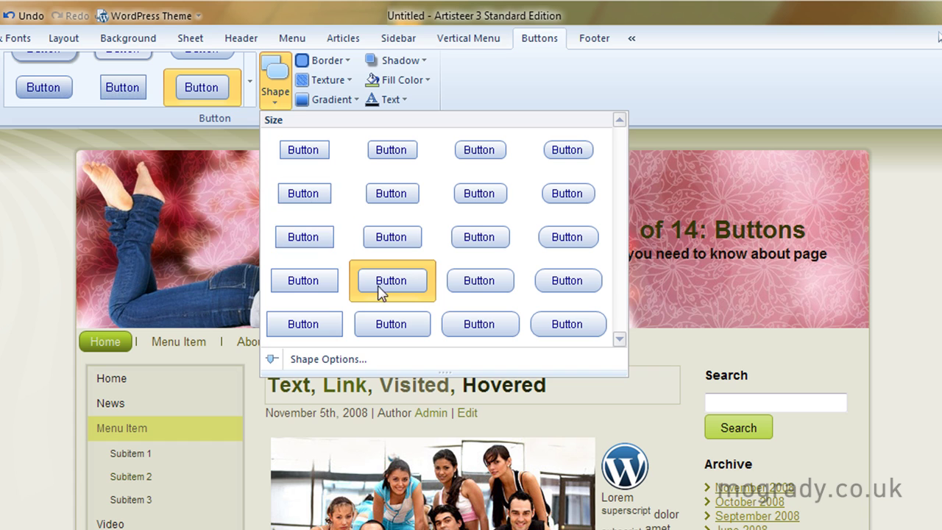
left_click(391, 151)
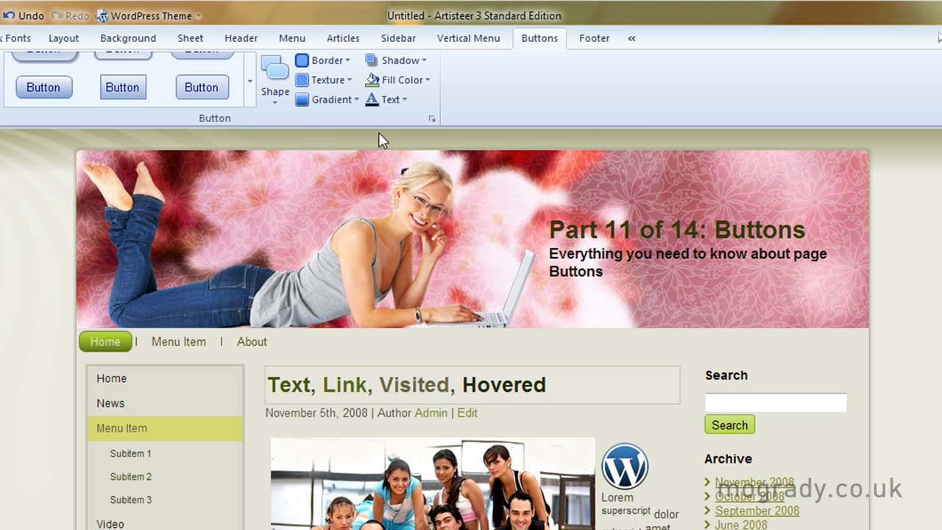
left_click(275, 99)
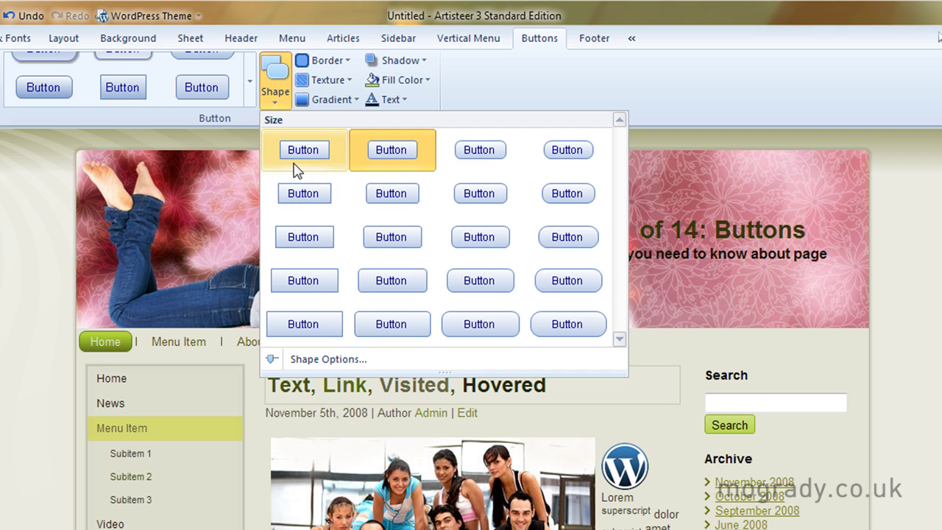
left_click(377, 325)
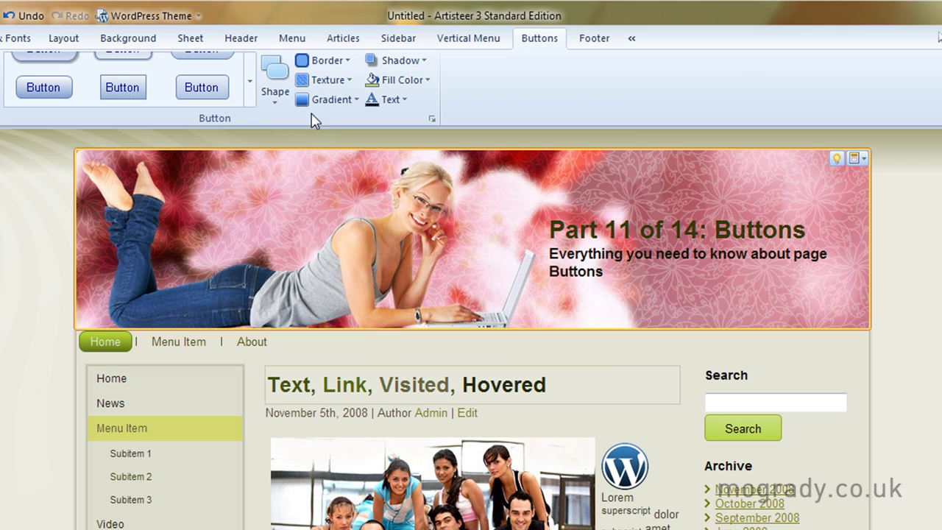
Step: Give the Search button a dark olive theme-colour border, 3 pixels thick
left_click(321, 63)
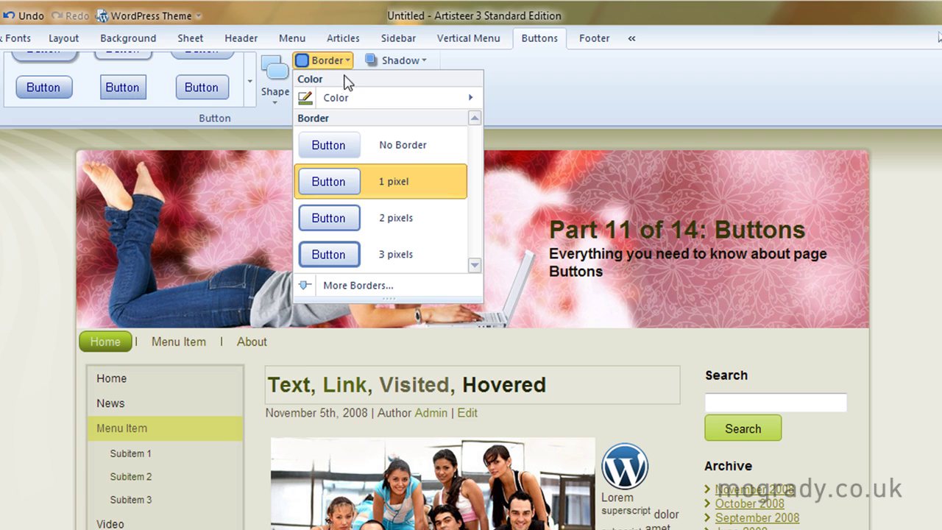
mouse_move(385, 99)
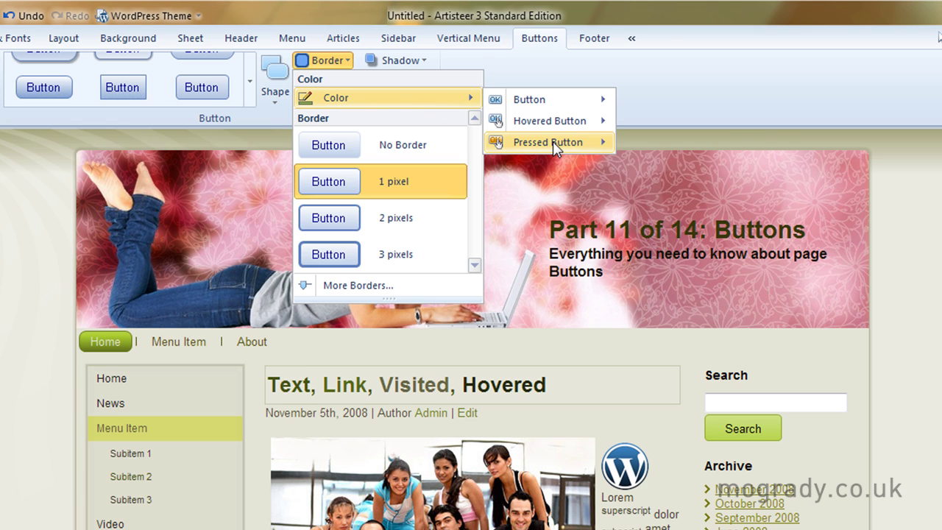
mouse_move(562, 118)
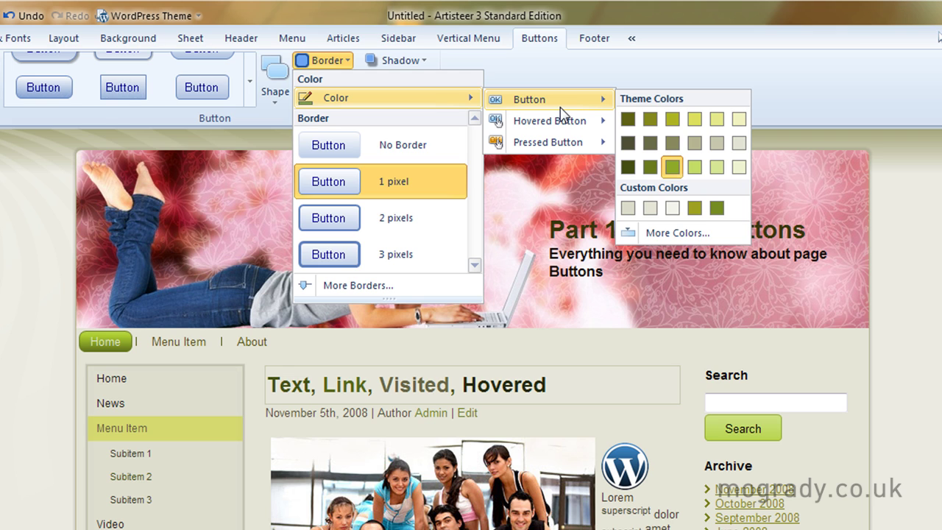
left_click(627, 142)
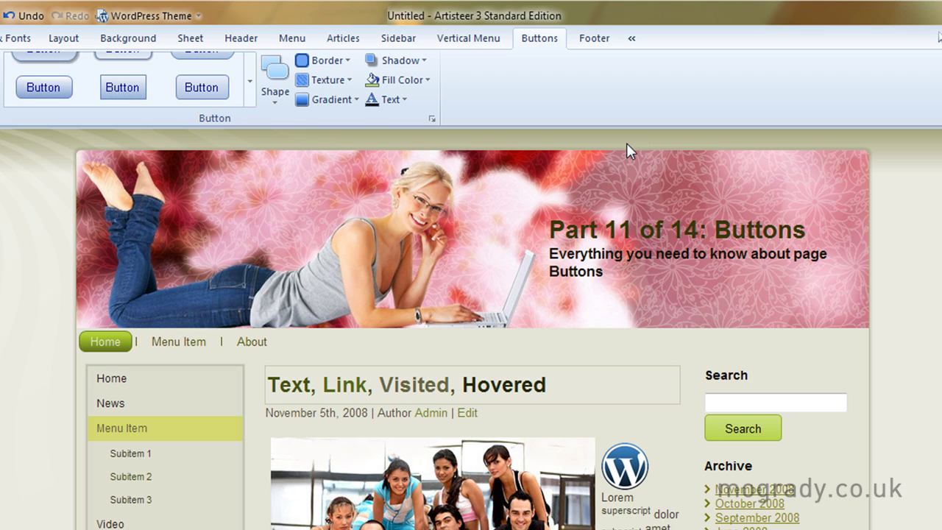
left_click(315, 70)
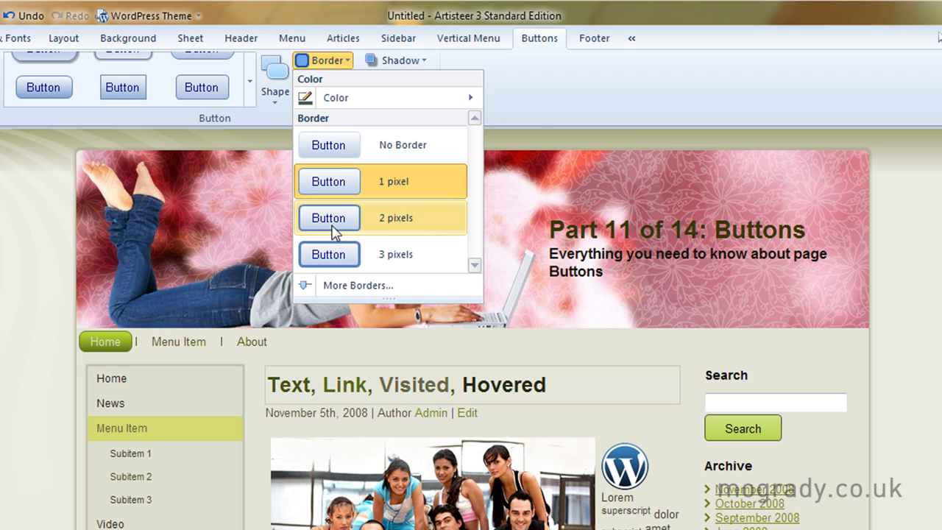
left_click(335, 257)
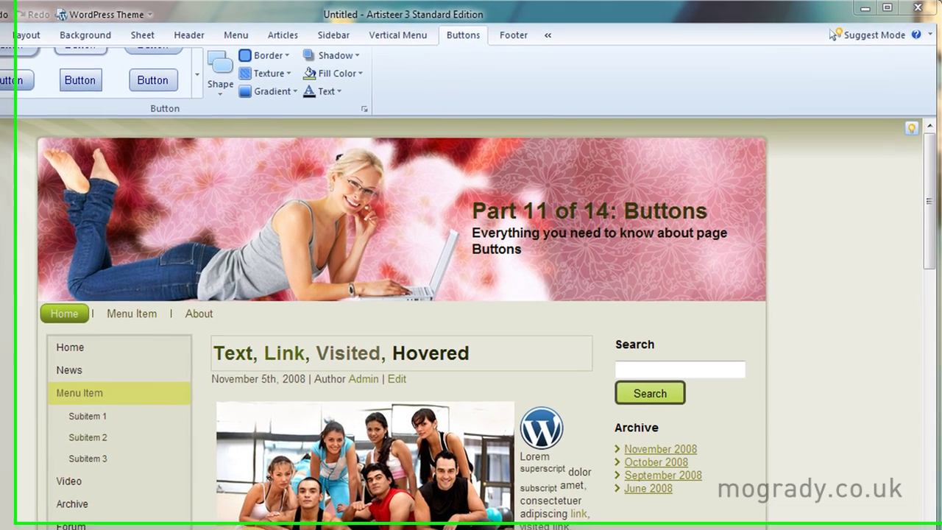
left_click(454, 163)
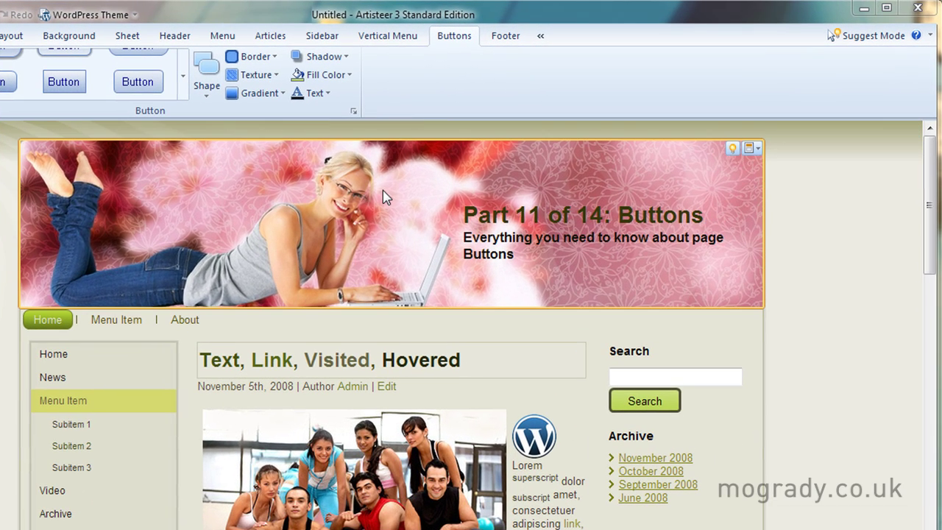
Step: Try a swirl corner texture, then settle on a Pixel Ornament texture for the Search button
left_click(252, 74)
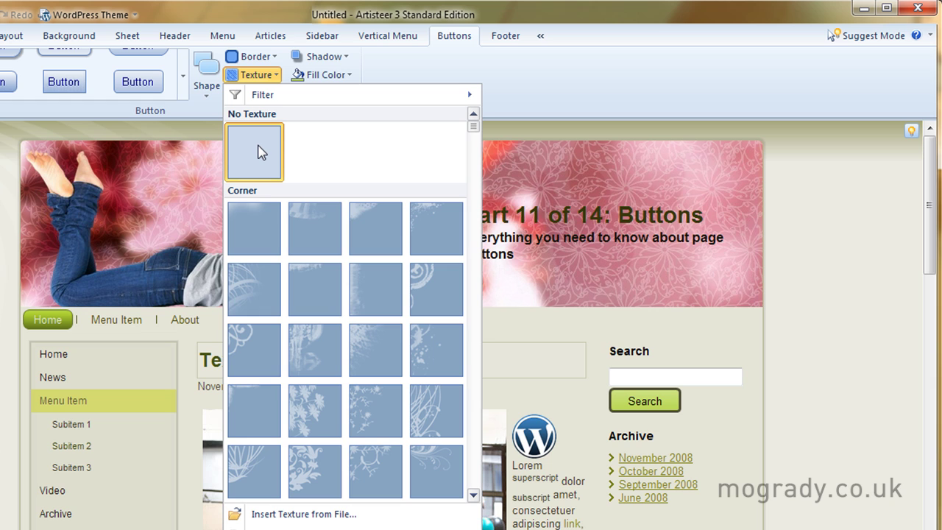
left_click(435, 286)
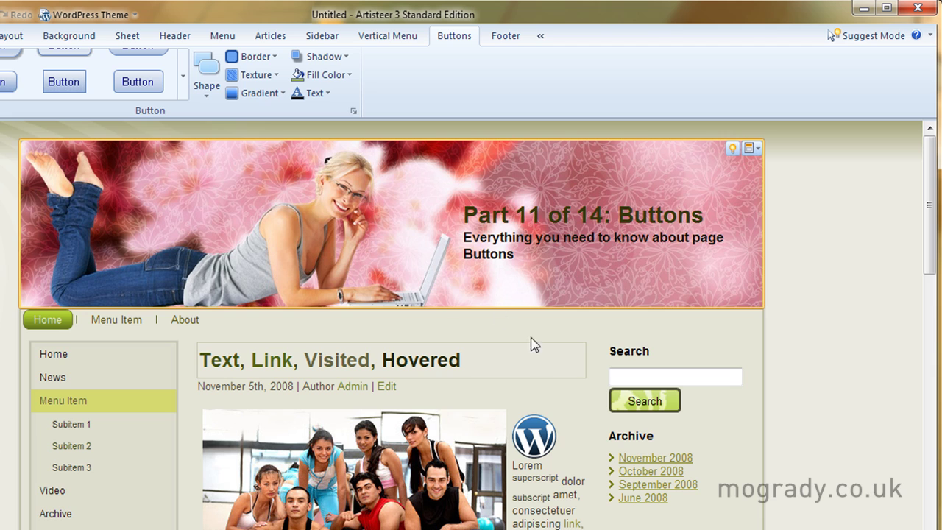
left_click(639, 410)
left_click(263, 76)
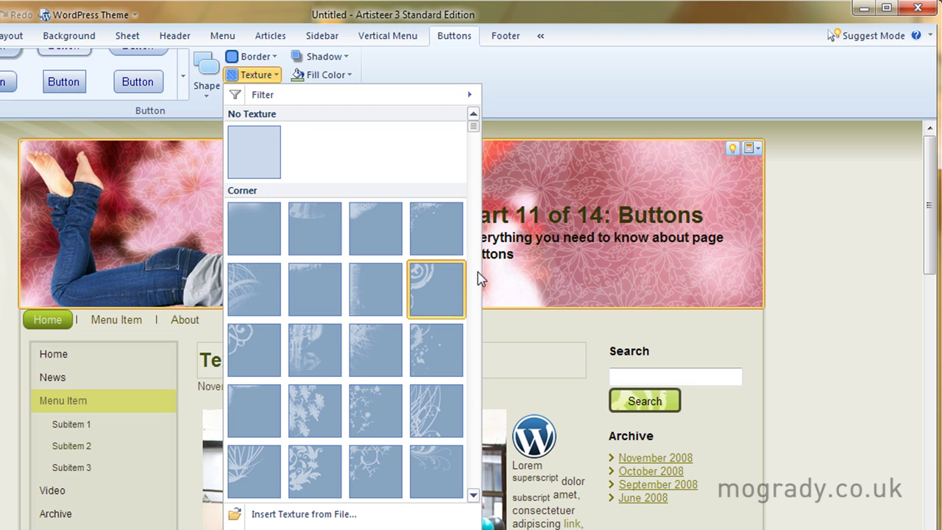
scroll(478, 272, "down", 4)
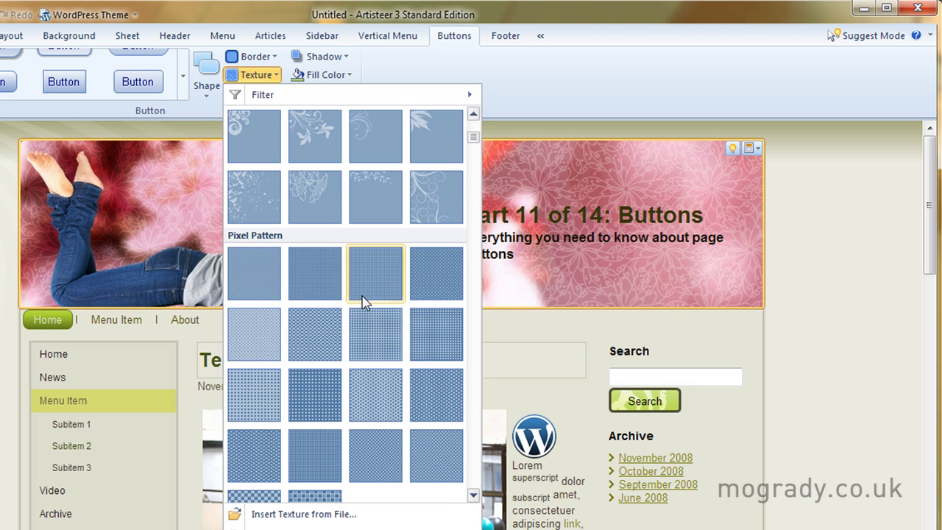
scroll(472, 438, "down", 5)
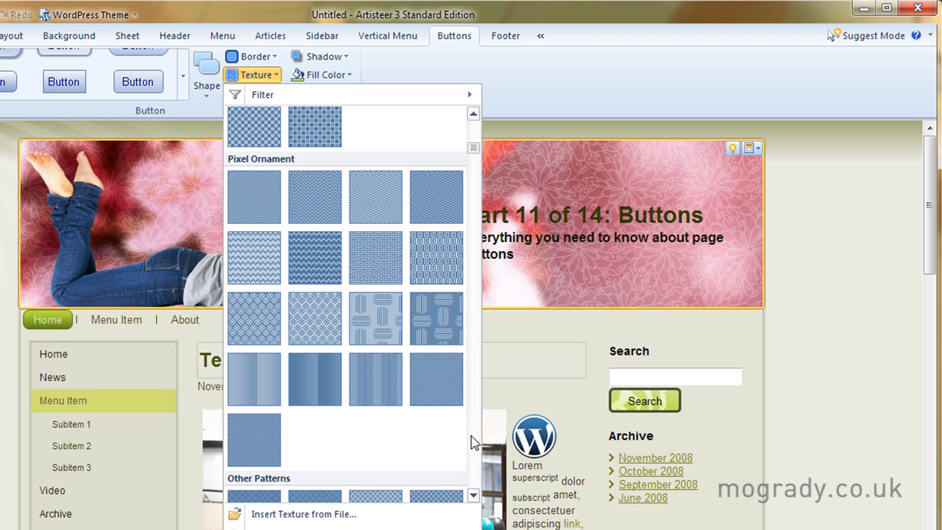
left_click(321, 318)
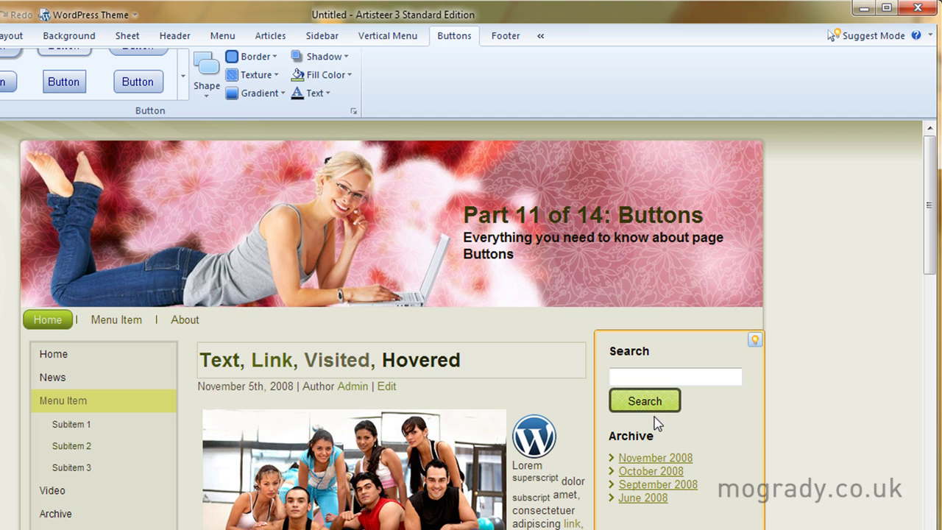
Step: Try a Classic and a Contrast gradient, then settle on a darker-edged gradient
left_click(256, 94)
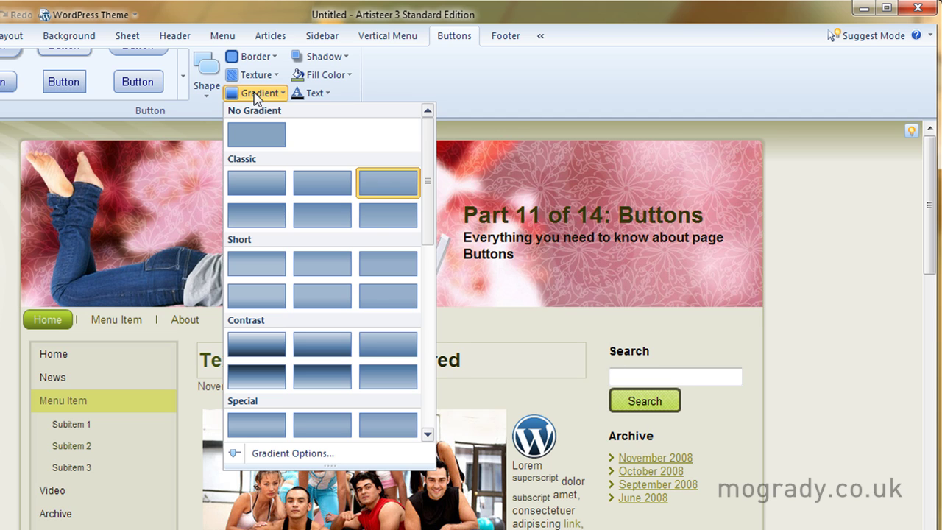
left_click(269, 185)
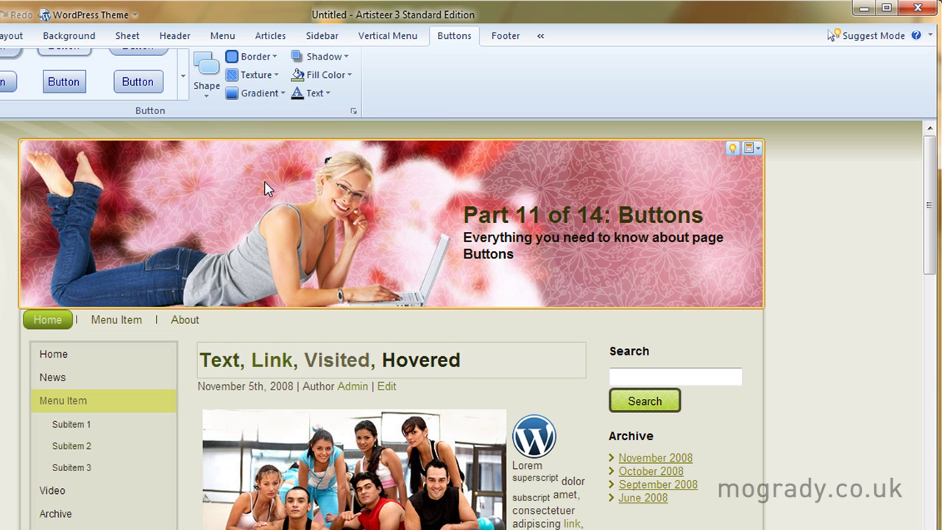
left_click(247, 93)
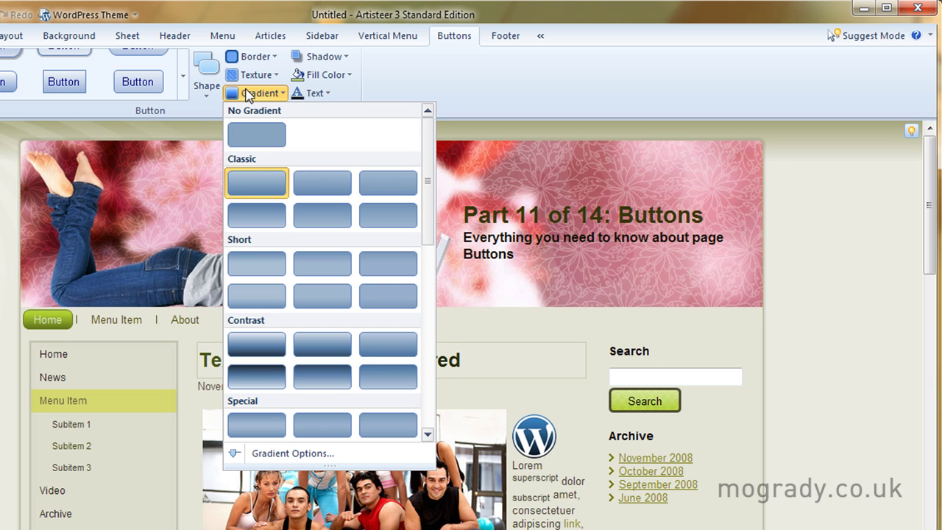
left_click(263, 379)
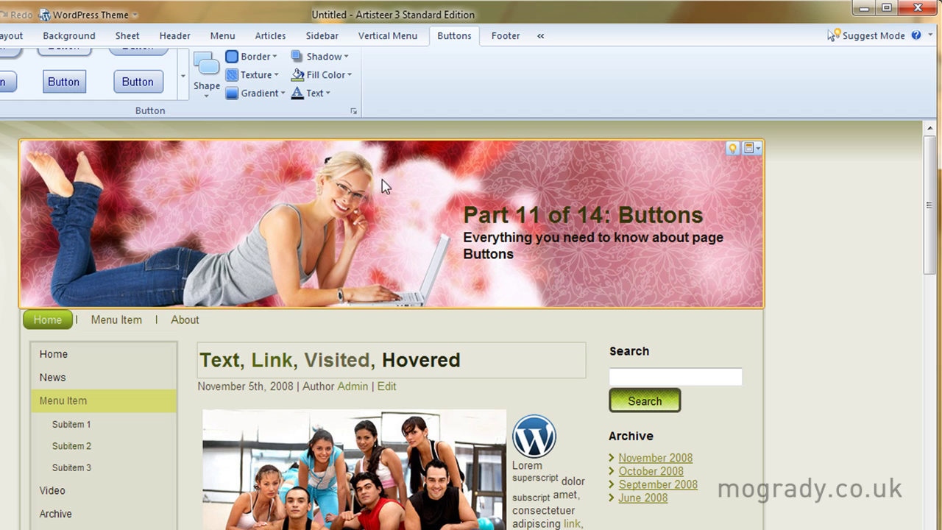
left_click(259, 94)
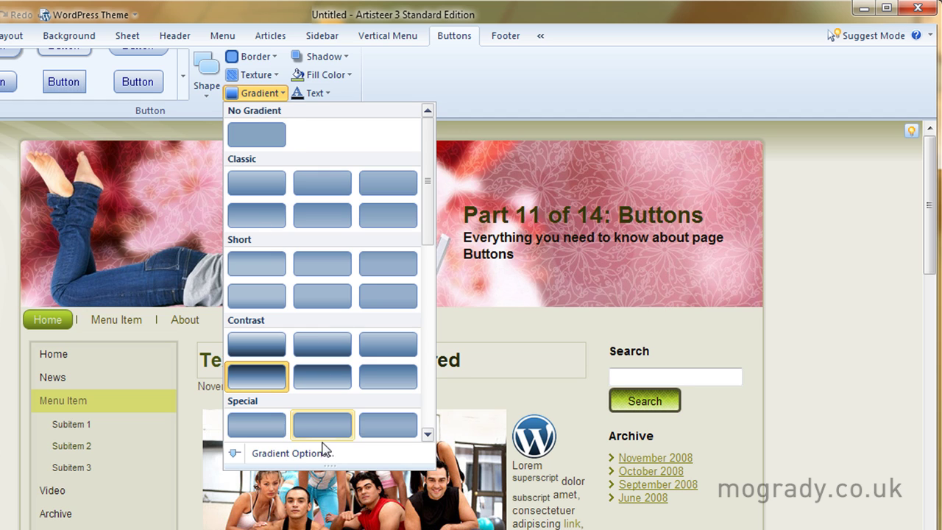
left_click(297, 455)
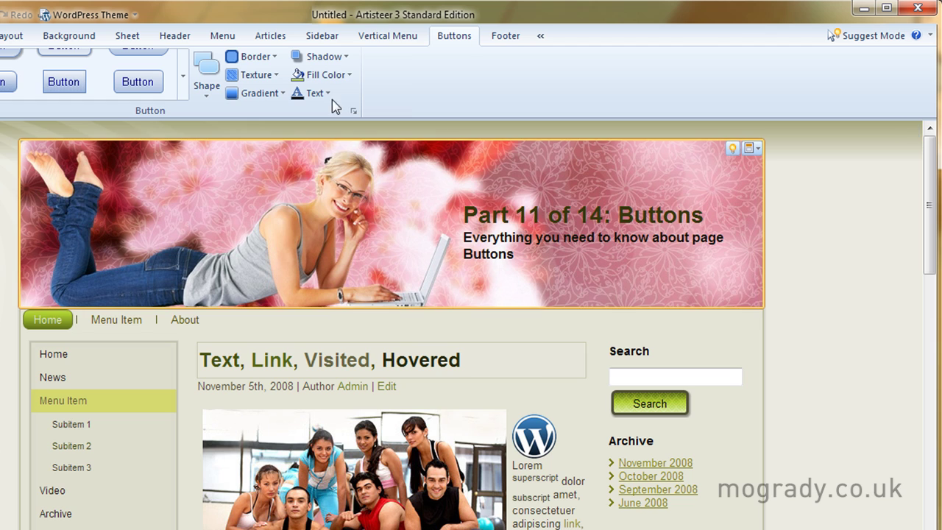
Step: Leave the shadow unchanged and fill the normal button state with a yellow-green theme colour
left_click(324, 56)
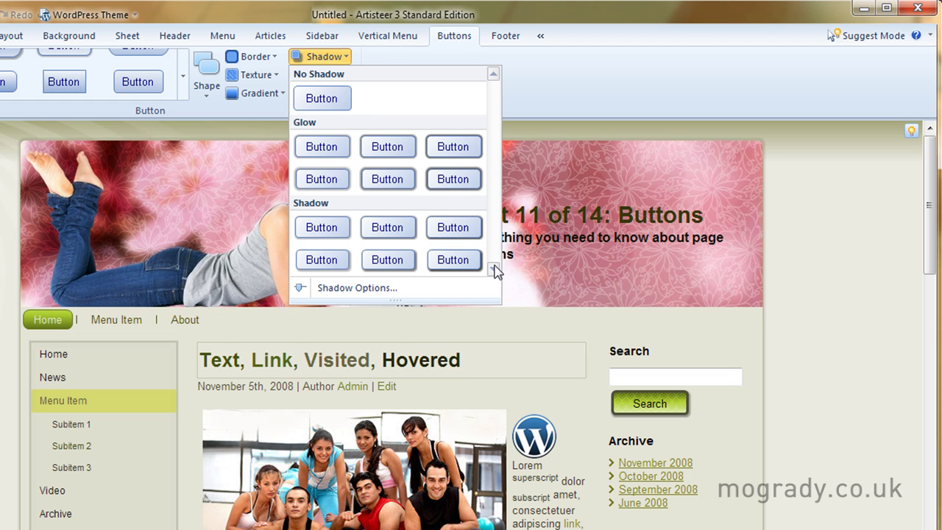
left_click(346, 59)
left_click(343, 76)
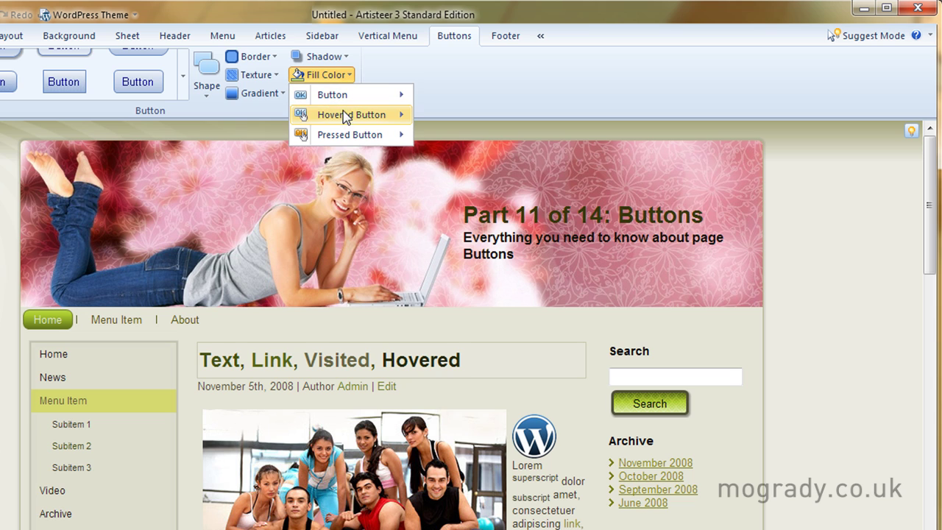
mouse_move(400, 98)
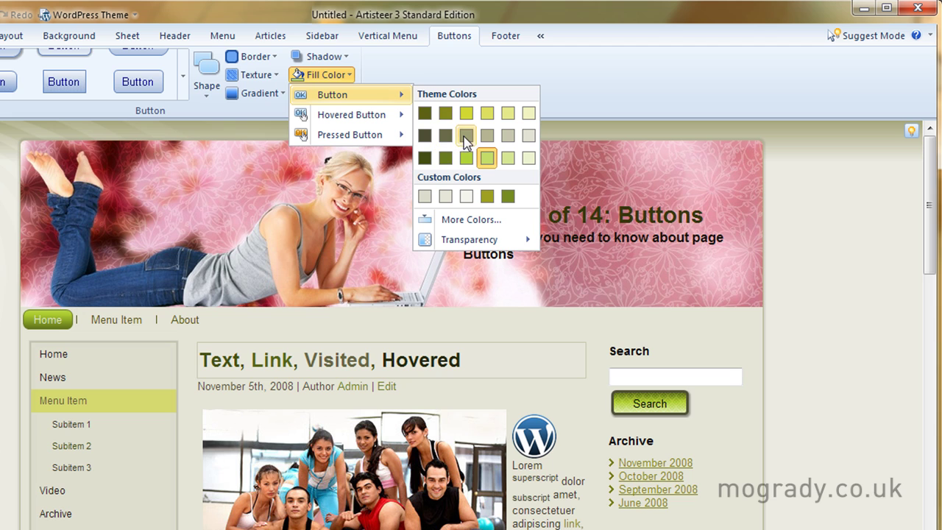
left_click(446, 116)
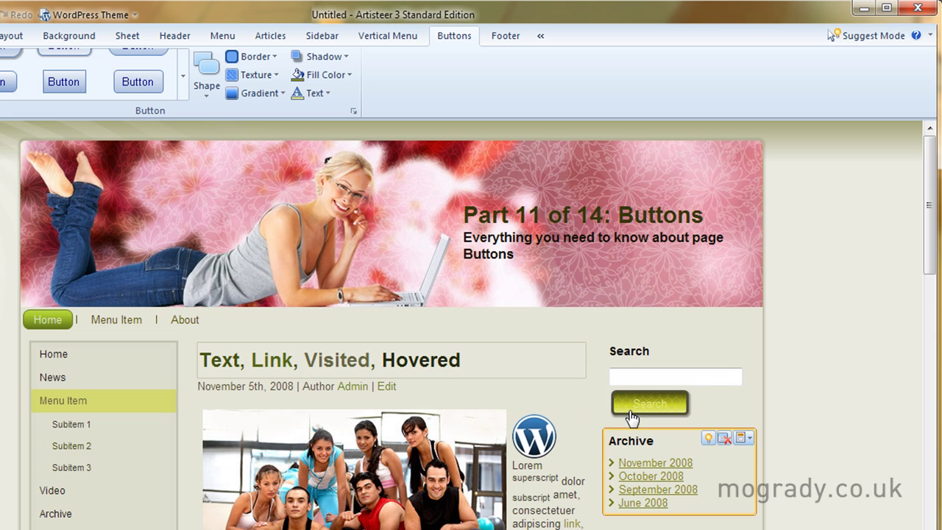
Step: Set the hovered-button fill to red CB0631 through More Colors and preview it on the Search button
left_click(324, 74)
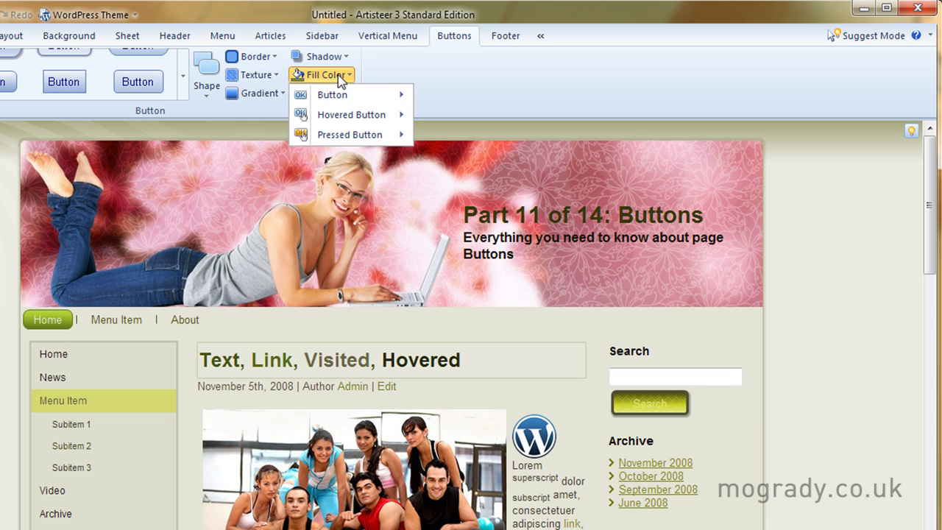
mouse_move(349, 118)
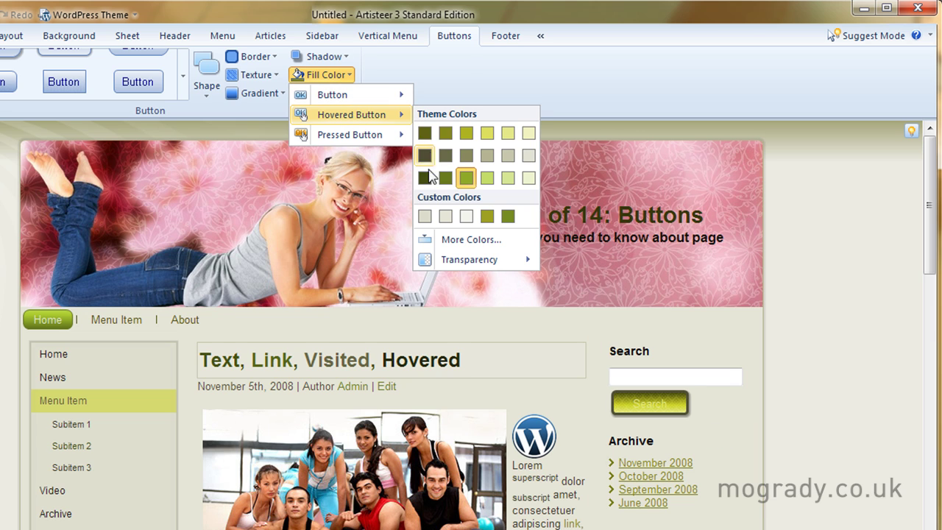
left_click(464, 241)
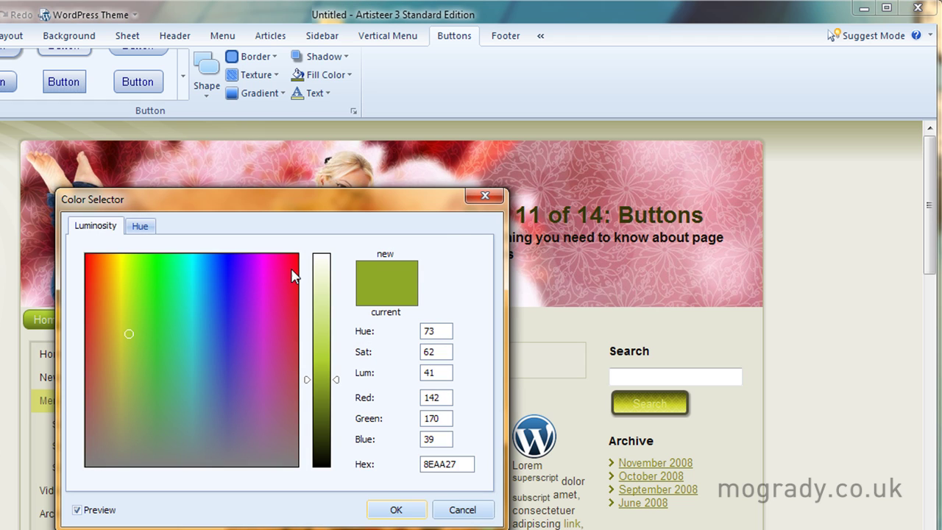
left_click(291, 268)
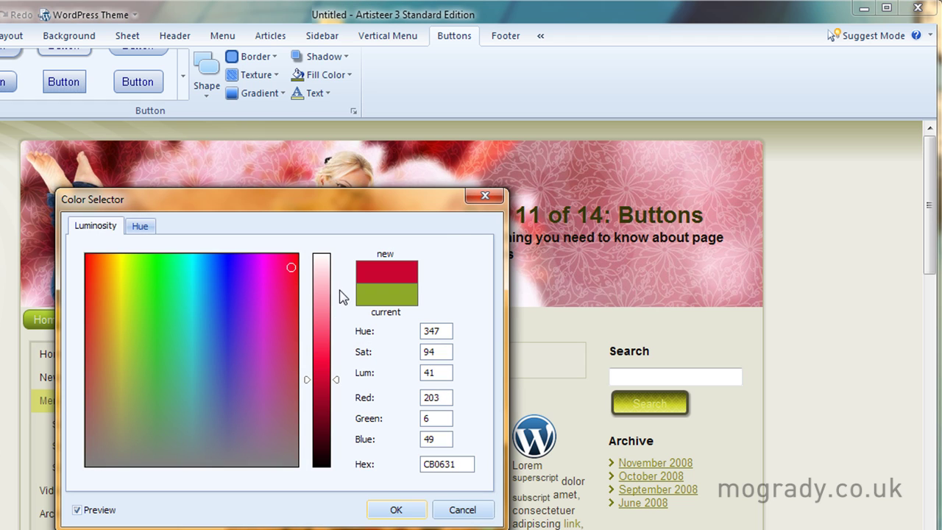
left_click(396, 508)
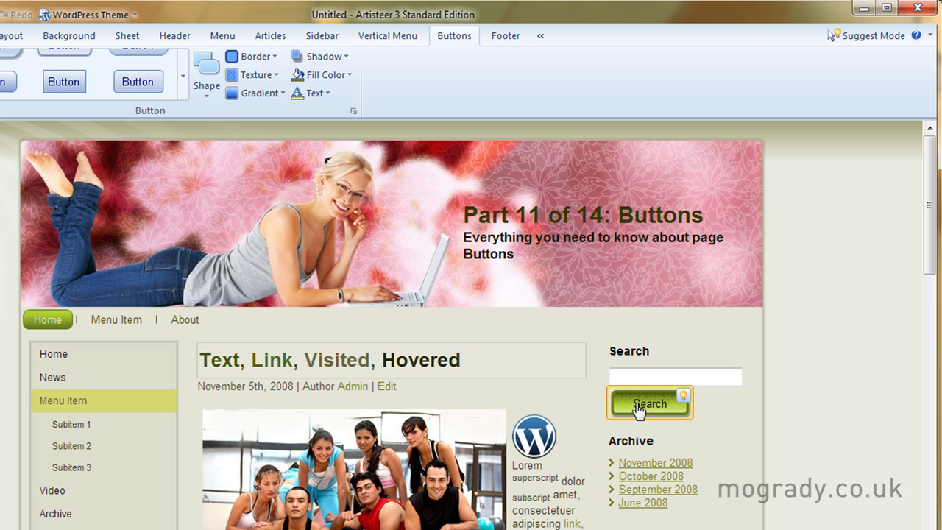
left_click(638, 407)
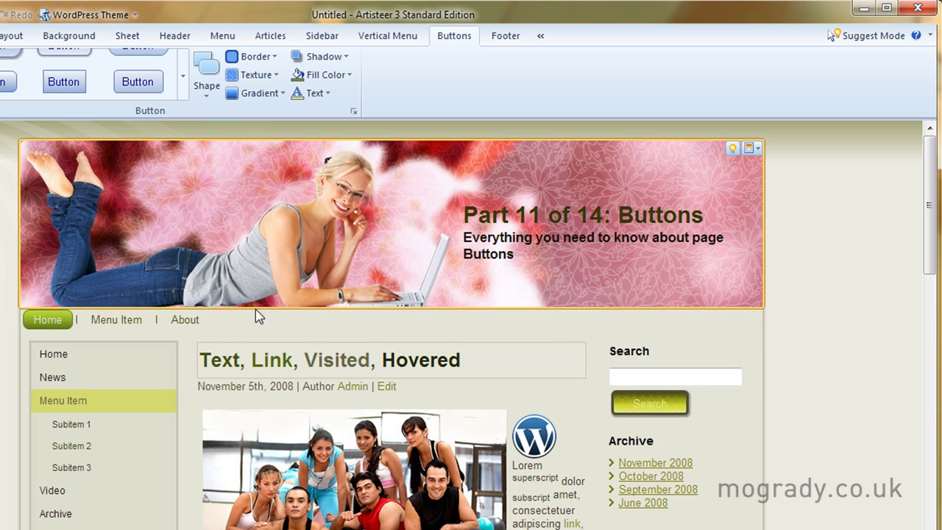
Step: Give the Search button text a custom colour from the Custom Colors swatches
left_click(314, 94)
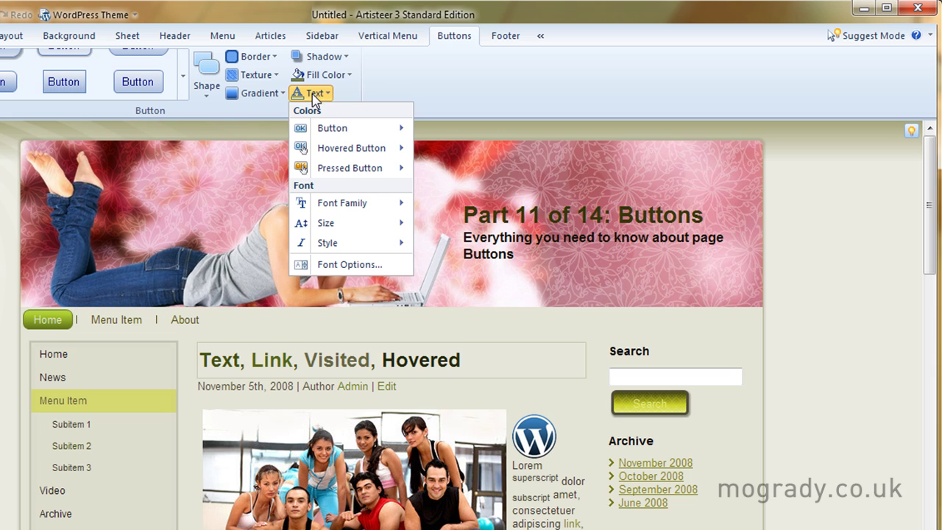
mouse_move(329, 136)
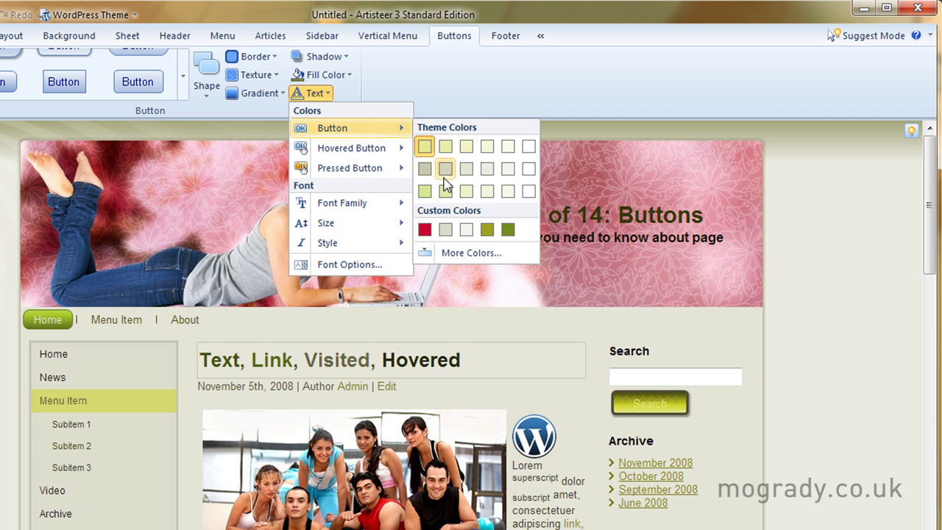
left_click(508, 231)
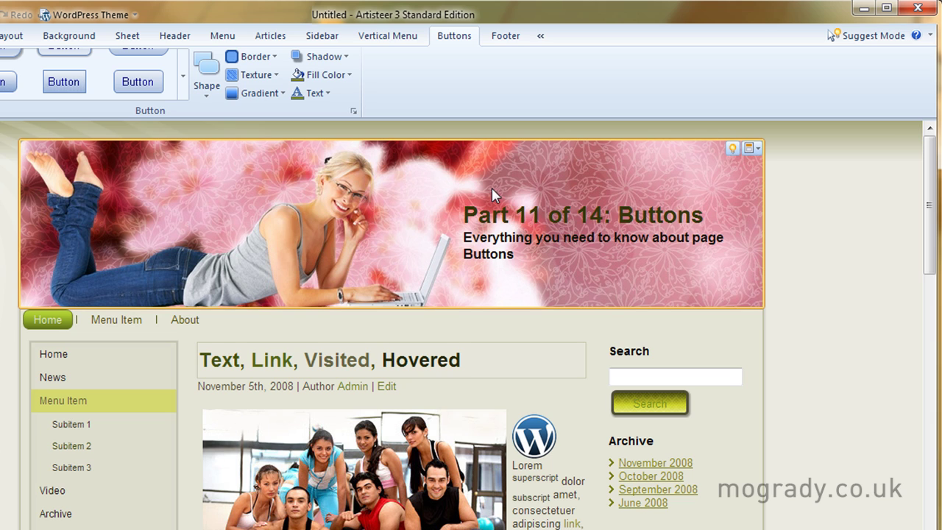
left_click(315, 94)
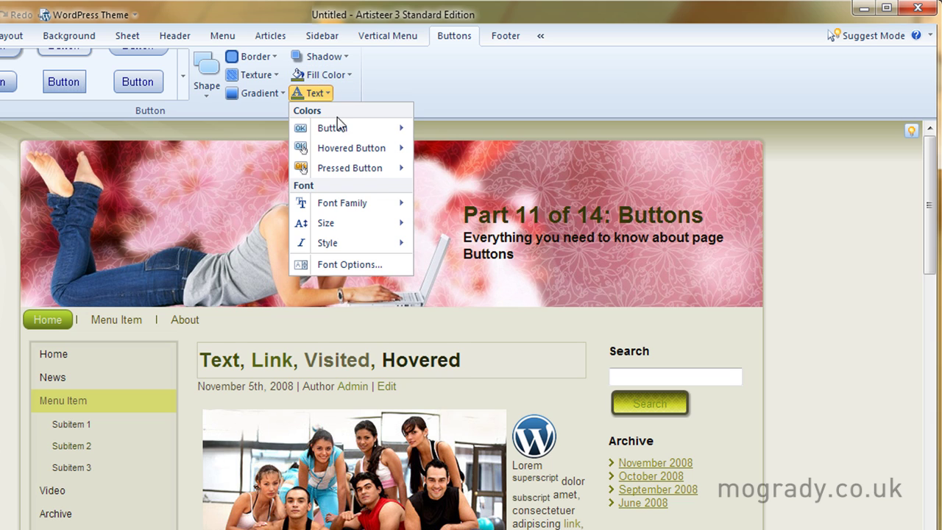
mouse_move(357, 129)
left_click(467, 231)
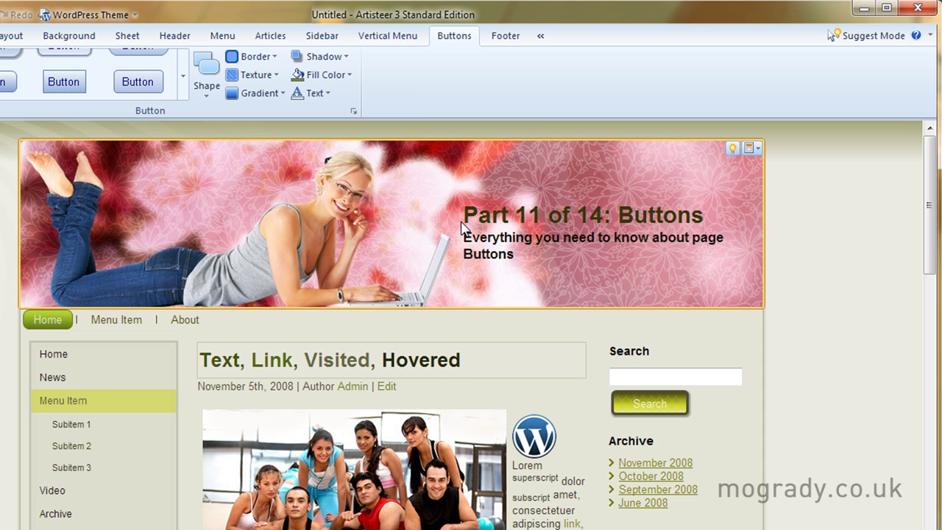
Step: Set the button text font to Arial Black and check the restyled Search button
left_click(318, 92)
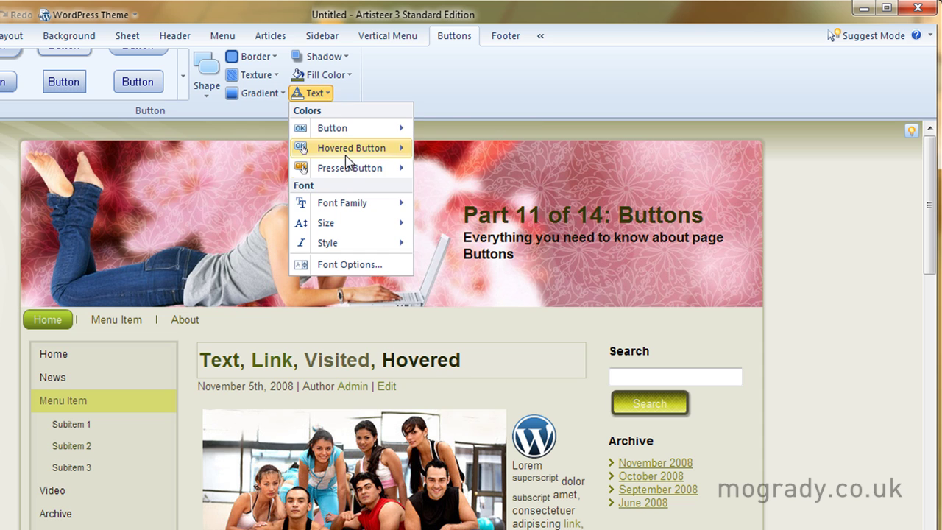
mouse_move(351, 207)
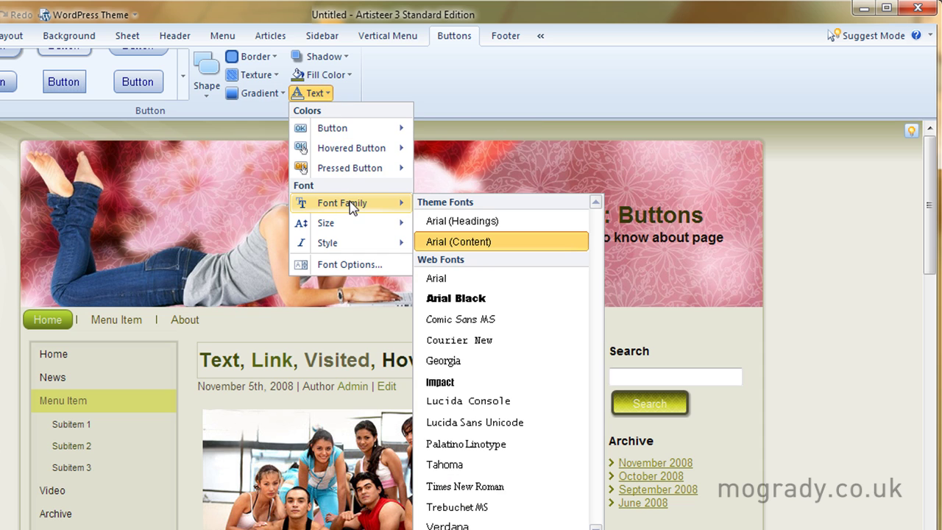
left_click(464, 299)
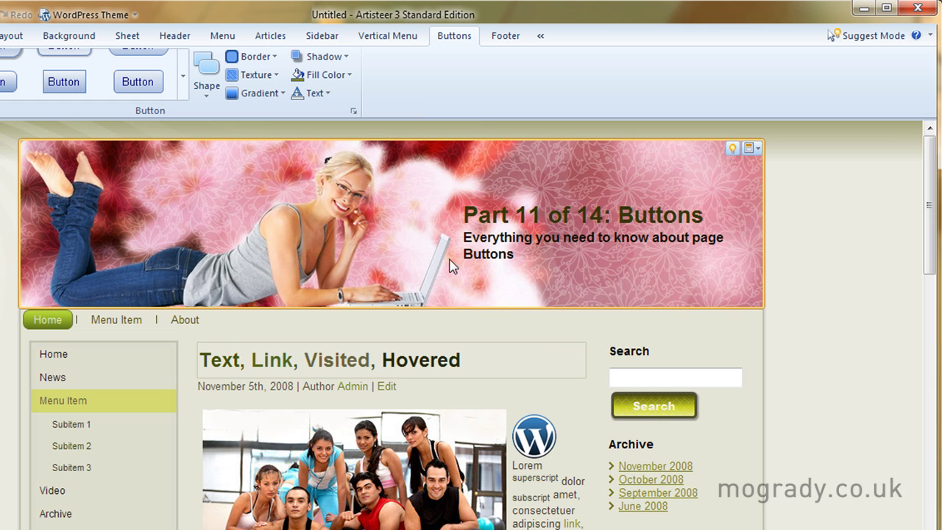
left_click(636, 412)
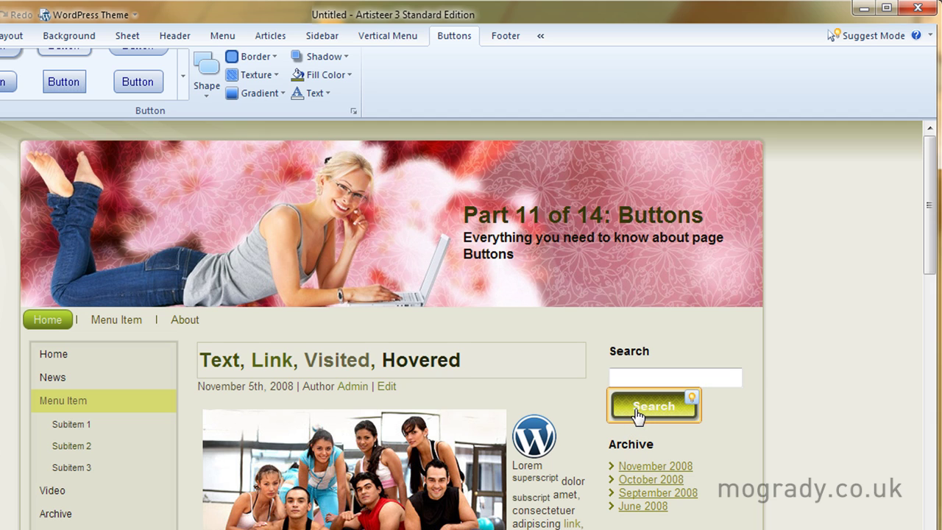
left_click(324, 94)
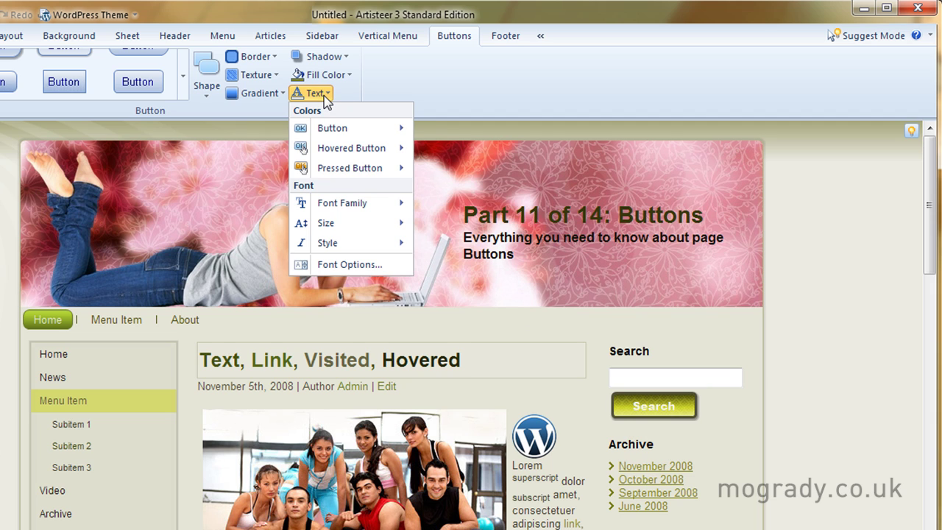
left_click(351, 265)
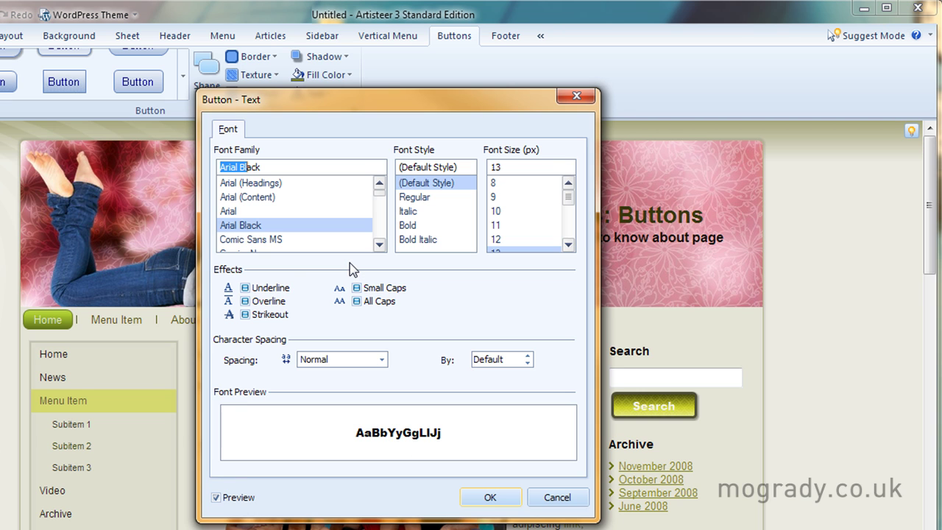
left_click(570, 98)
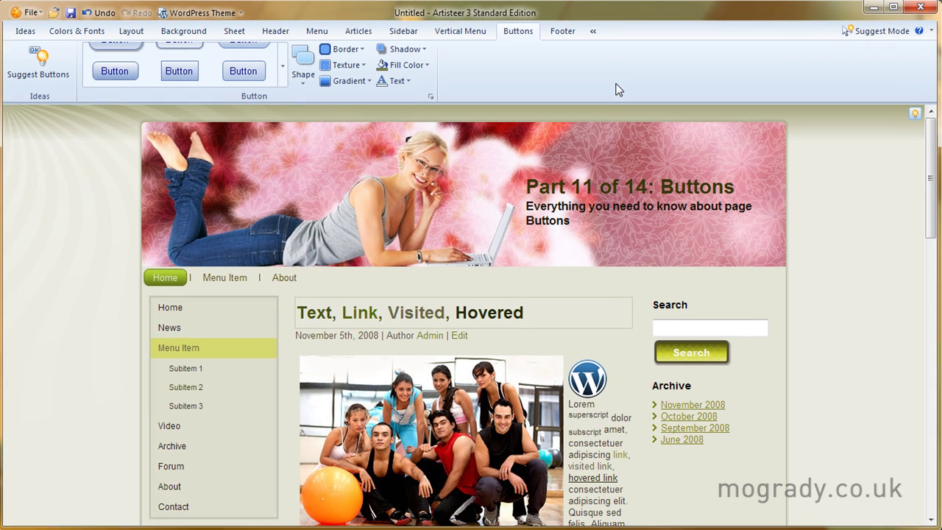